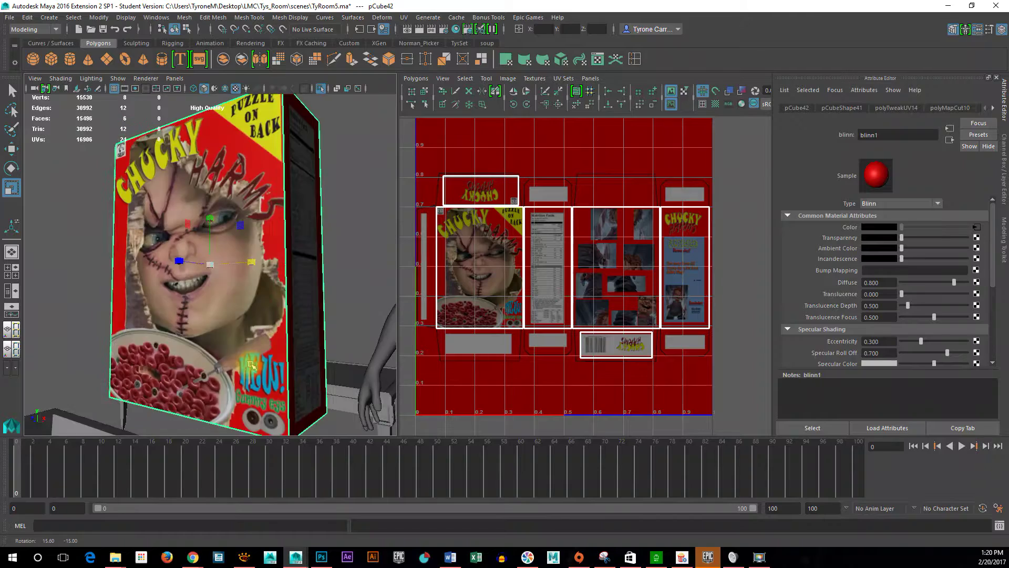
- Examine the cereal box's textured front, side and top faces together with its UV layout
{"action": "left_click_drag", "start_coordinate": [313, 250], "coordinate": [372, 258], "text": "alt"}
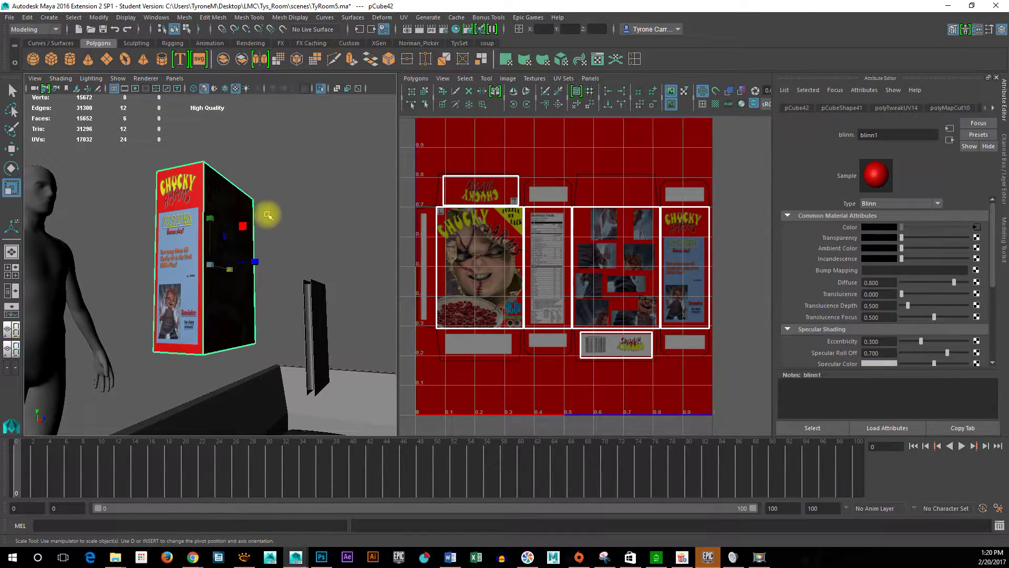
{"action": "right_click_drag", "start_coordinate": [232, 190], "coordinate": [284, 175]}
{"action": "left_click_drag", "start_coordinate": [284, 180], "coordinate": [158, 263], "text": "alt"}
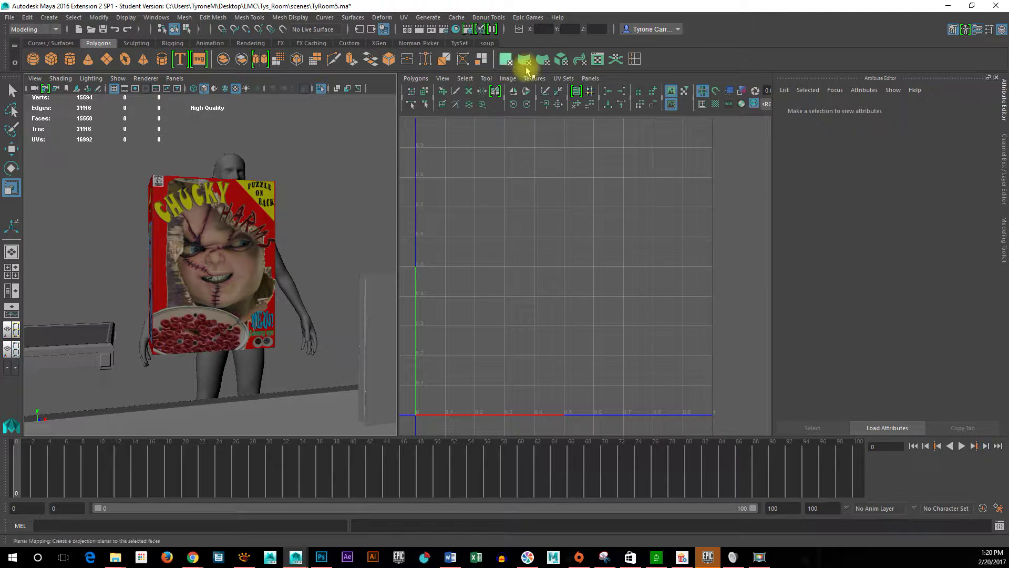
{"action": "left_click_drag", "start_coordinate": [271, 158], "coordinate": [111, 288], "text": "alt"}
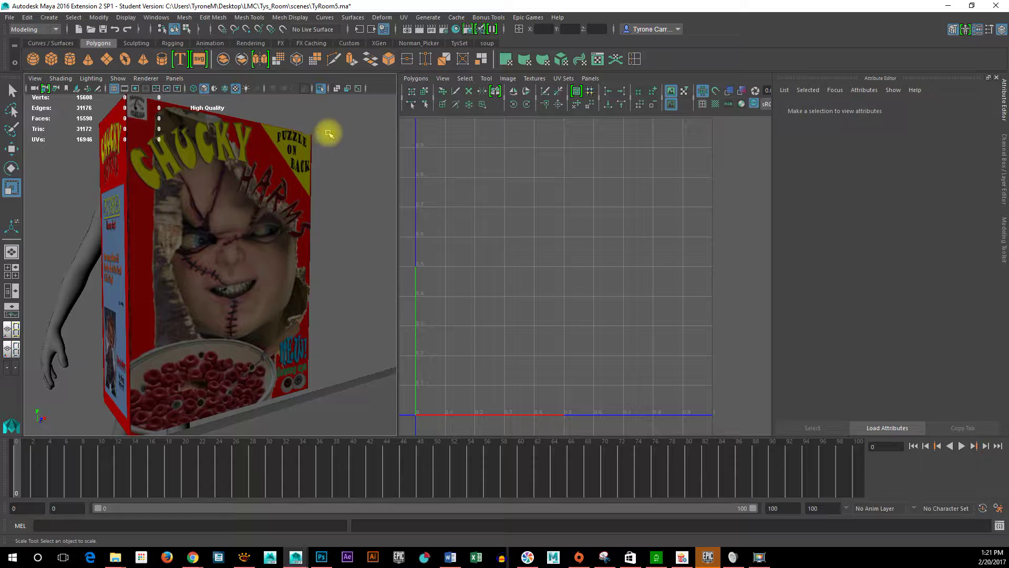
{"action": "left_click_drag", "start_coordinate": [342, 261], "coordinate": [290, 153], "text": "alt"}
{"action": "mouse_move", "coordinate": [141, 283]}
{"action": "left_mouse_down", "text": "alt"}
{"action": "mouse_move", "coordinate": [213, 301]}
{"action": "mouse_move", "coordinate": [299, 270]}
{"action": "mouse_move", "coordinate": [263, 235]}
{"action": "mouse_move", "coordinate": [209, 228]}
{"action": "mouse_move", "coordinate": [140, 288]}
{"action": "left_mouse_up", "text": "alt"}
{"action": "left_click_drag", "start_coordinate": [311, 329], "coordinate": [323, 284], "text": "alt"}
{"action": "mouse_move", "coordinate": [219, 311]}
{"action": "left_mouse_down", "text": "alt"}
{"action": "mouse_move", "coordinate": [226, 362]}
{"action": "mouse_move", "coordinate": [214, 322]}
{"action": "left_mouse_up", "text": "alt"}
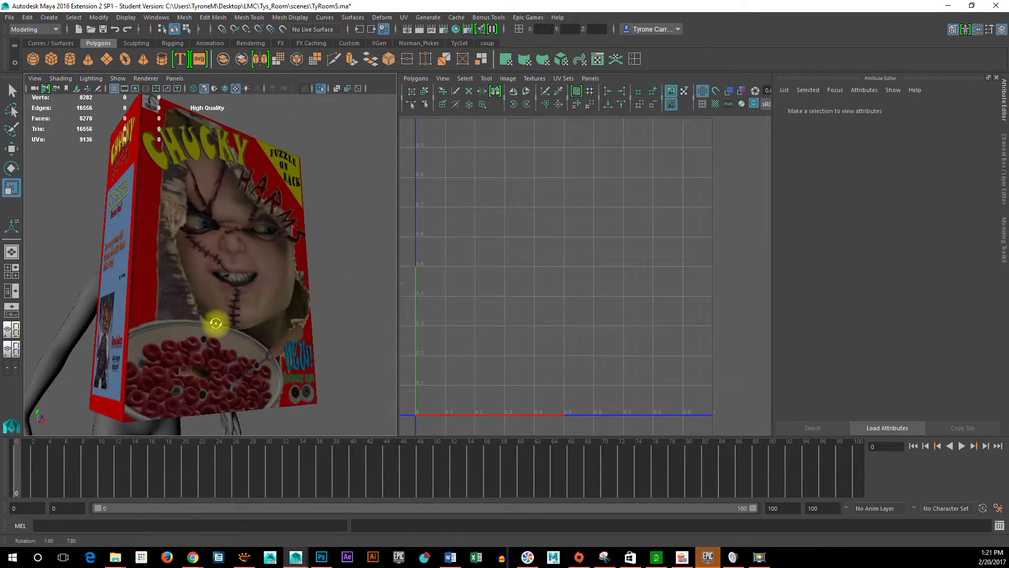
{"action": "left_click", "coordinate": [242, 261]}
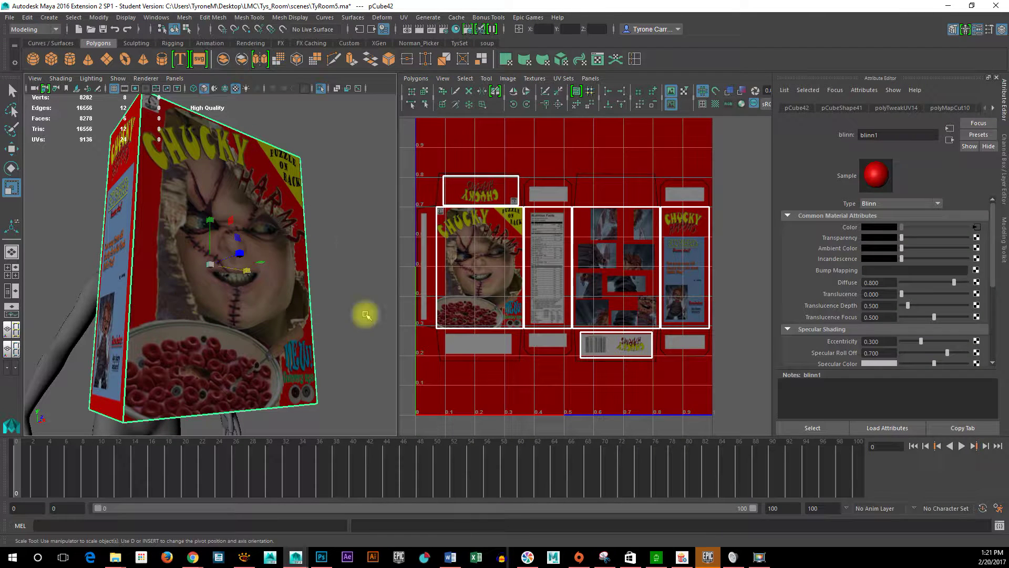
{"action": "left_click", "coordinate": [364, 284]}
{"action": "left_click_drag", "start_coordinate": [302, 338], "coordinate": [221, 342], "text": "alt"}
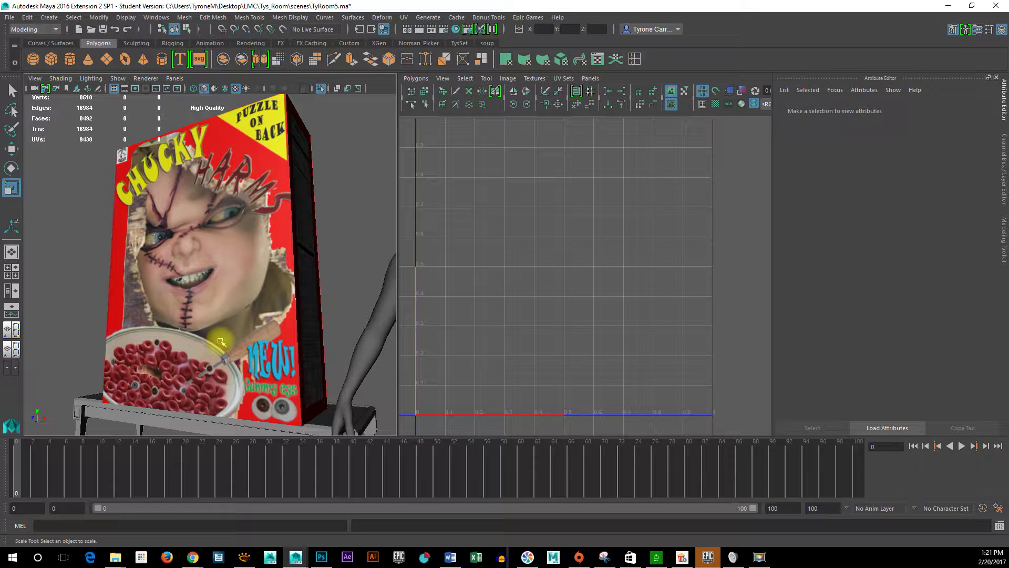
{"action": "left_click_drag", "start_coordinate": [180, 284], "coordinate": [381, 217], "text": "alt"}
{"action": "left_click_drag", "start_coordinate": [292, 278], "coordinate": [260, 285], "text": "alt"}
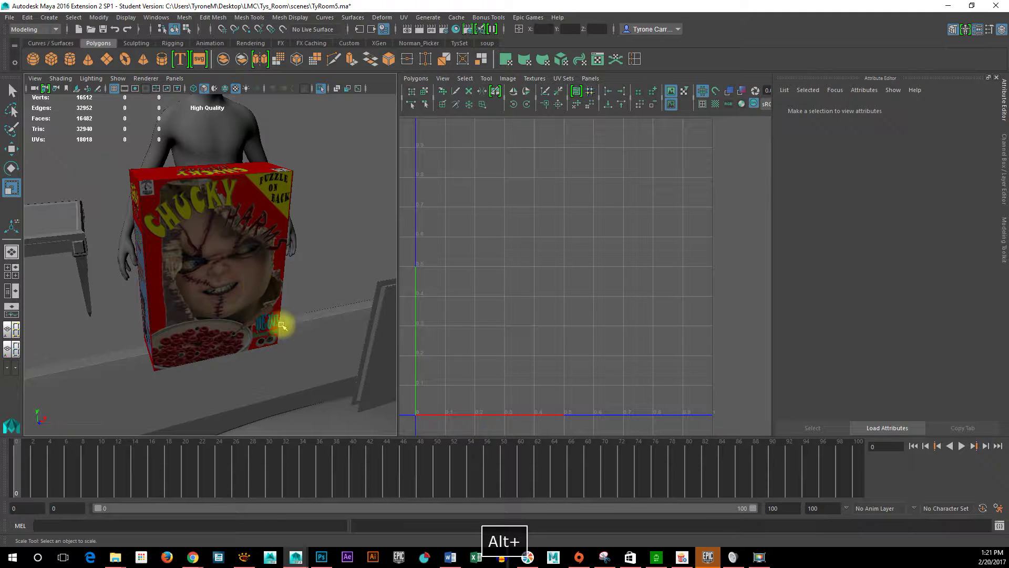
- Switch the viewport renderer to Legacy Default Viewport with the textured round sofa in view
{"action": "right_click_drag", "start_coordinate": [331, 292], "coordinate": [230, 317], "text": "alt"}
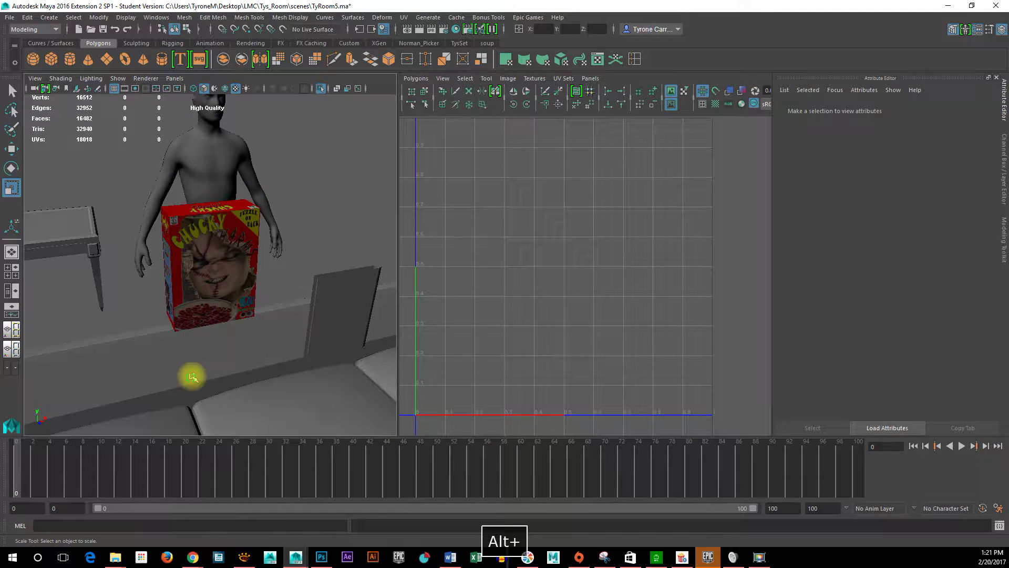
{"action": "middle_click_drag", "start_coordinate": [193, 378], "coordinate": [281, 291], "text": "alt"}
{"action": "right_click_drag", "start_coordinate": [180, 319], "coordinate": [109, 317], "text": "alt"}
{"action": "middle_click_drag", "start_coordinate": [133, 375], "coordinate": [302, 260], "text": "alt"}
{"action": "right_click_drag", "start_coordinate": [212, 279], "coordinate": [120, 314], "text": "alt"}
{"action": "middle_click_drag", "start_coordinate": [146, 279], "coordinate": [327, 178], "text": "alt"}
{"action": "left_click_drag", "start_coordinate": [173, 253], "coordinate": [194, 247], "text": "alt"}
{"action": "middle_click_drag", "start_coordinate": [158, 224], "coordinate": [200, 175], "text": "alt"}
{"action": "left_click_drag", "start_coordinate": [176, 244], "coordinate": [212, 243], "text": "alt"}
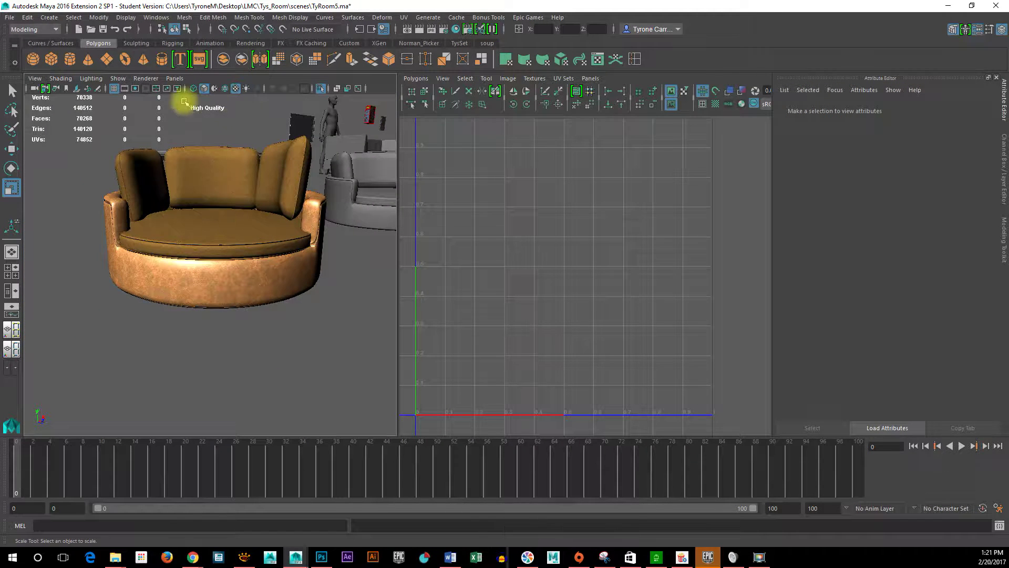
{"action": "left_click", "coordinate": [146, 79]}
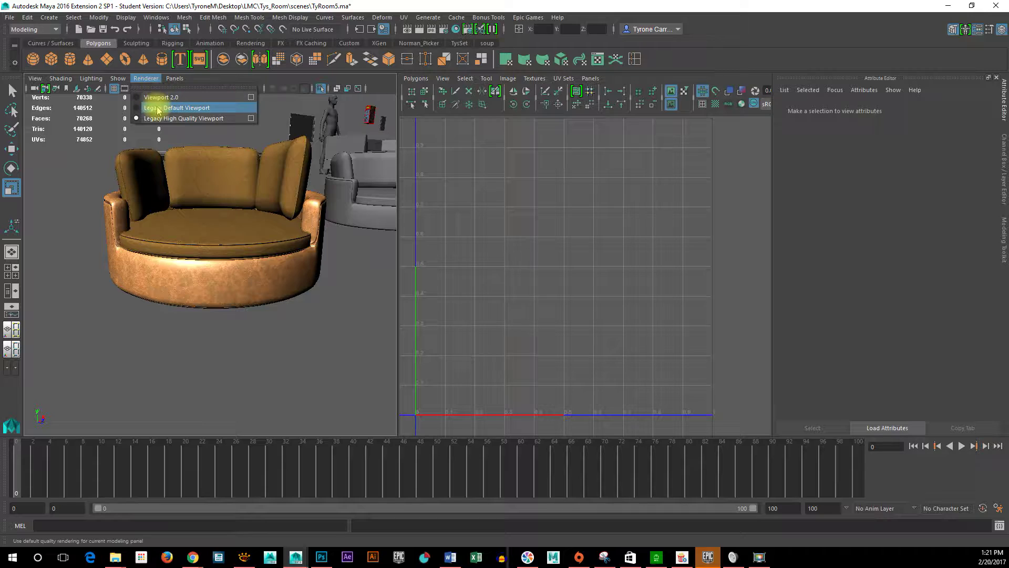
{"action": "left_click", "coordinate": [158, 110]}
- Examine the textured round sofa from several sides, including the UV layout of its leather base
{"action": "left_click_drag", "start_coordinate": [150, 355], "coordinate": [207, 374], "text": "alt"}
{"action": "right_click_drag", "start_coordinate": [208, 372], "coordinate": [250, 365], "text": "alt"}
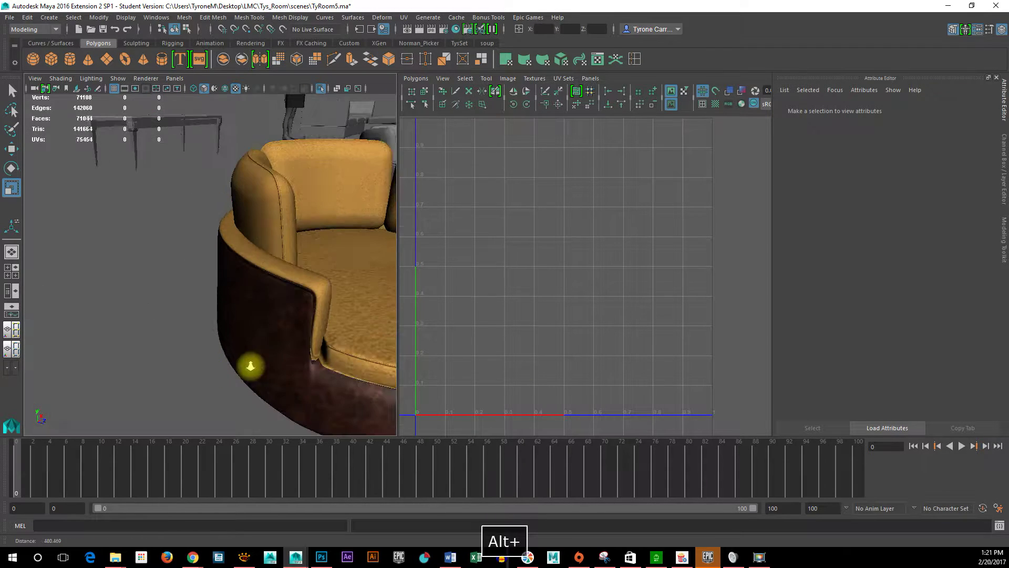
{"action": "left_click", "coordinate": [306, 330]}
{"action": "key", "text": "f"}
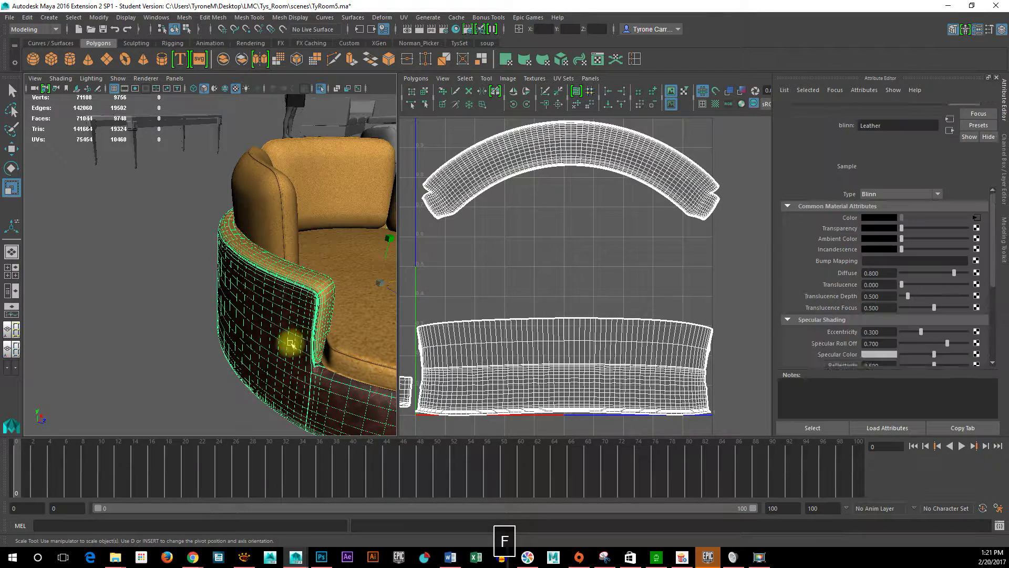
{"action": "left_click", "coordinate": [203, 359]}
{"action": "right_click_drag", "start_coordinate": [204, 359], "coordinate": [304, 353], "text": "alt"}
{"action": "left_click_drag", "start_coordinate": [276, 347], "coordinate": [265, 317], "text": "alt"}
{"action": "left_click_drag", "start_coordinate": [160, 285], "coordinate": [273, 248], "text": "alt"}
{"action": "left_click_drag", "start_coordinate": [185, 338], "coordinate": [241, 297], "text": "alt"}
{"action": "right_click_drag", "start_coordinate": [303, 302], "coordinate": [252, 301], "text": "alt"}
{"action": "mouse_move", "coordinate": [263, 318]}
{"action": "left_mouse_down", "text": "alt"}
{"action": "mouse_move", "coordinate": [128, 318]}
{"action": "mouse_move", "coordinate": [176, 329]}
{"action": "mouse_move", "coordinate": [173, 311]}
{"action": "mouse_move", "coordinate": [258, 332]}
{"action": "left_mouse_up", "text": "alt"}
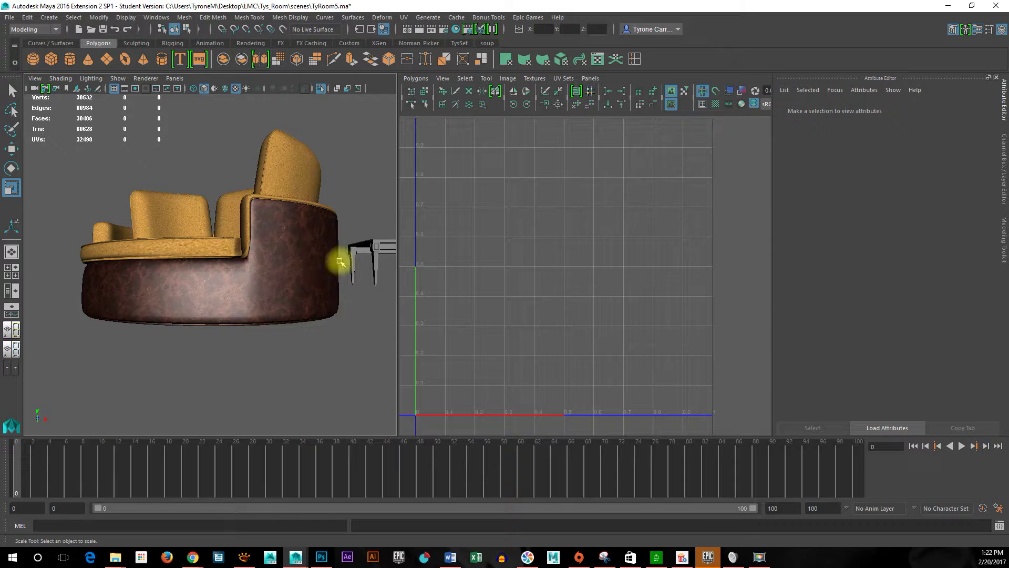
- Examine the leather texture close up on the sofa's outer back and its UV shells over the texture image
{"action": "left_click_drag", "start_coordinate": [286, 273], "coordinate": [209, 302], "text": "alt"}
{"action": "right_click_drag", "start_coordinate": [210, 301], "coordinate": [171, 299], "text": "alt"}
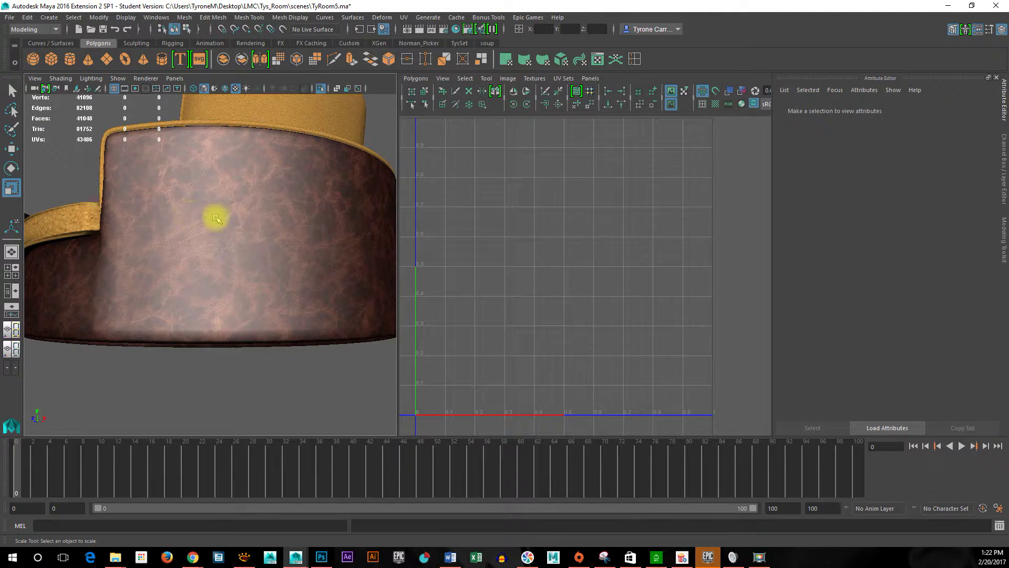
{"action": "left_click_drag", "start_coordinate": [153, 345], "coordinate": [225, 340], "text": "alt"}
{"action": "mouse_move", "coordinate": [297, 244]}
{"action": "left_mouse_down", "text": "alt"}
{"action": "mouse_move", "coordinate": [257, 257]}
{"action": "mouse_move", "coordinate": [309, 257]}
{"action": "left_mouse_up", "text": "alt"}
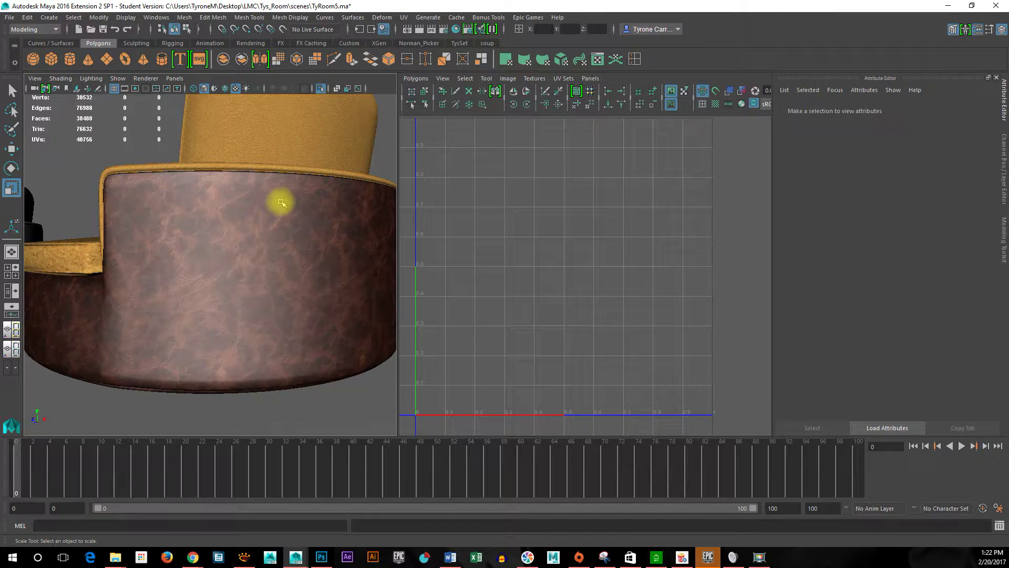
{"action": "left_click_drag", "start_coordinate": [214, 248], "coordinate": [149, 196], "text": "alt"}
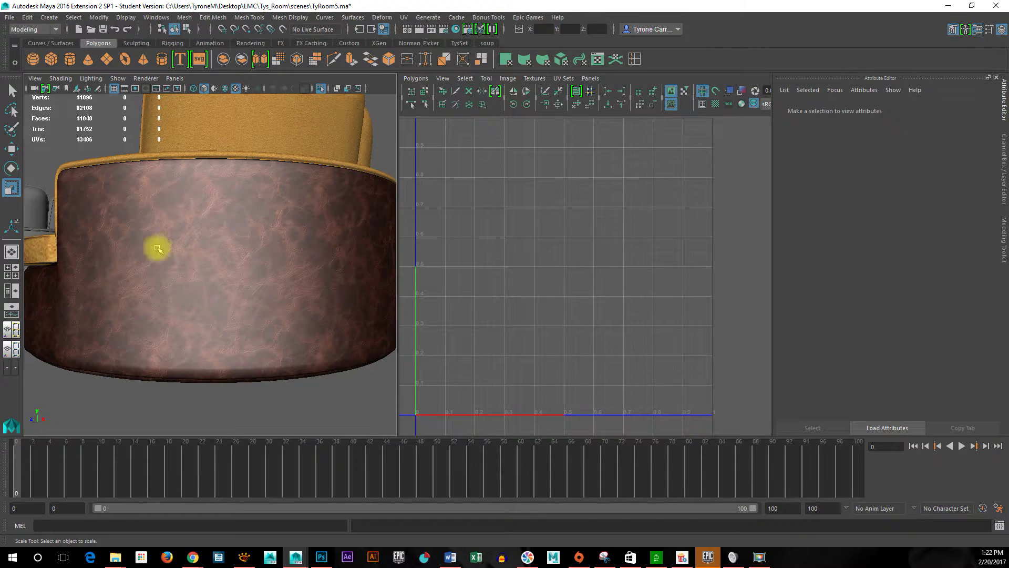
{"action": "left_click", "coordinate": [306, 315]}
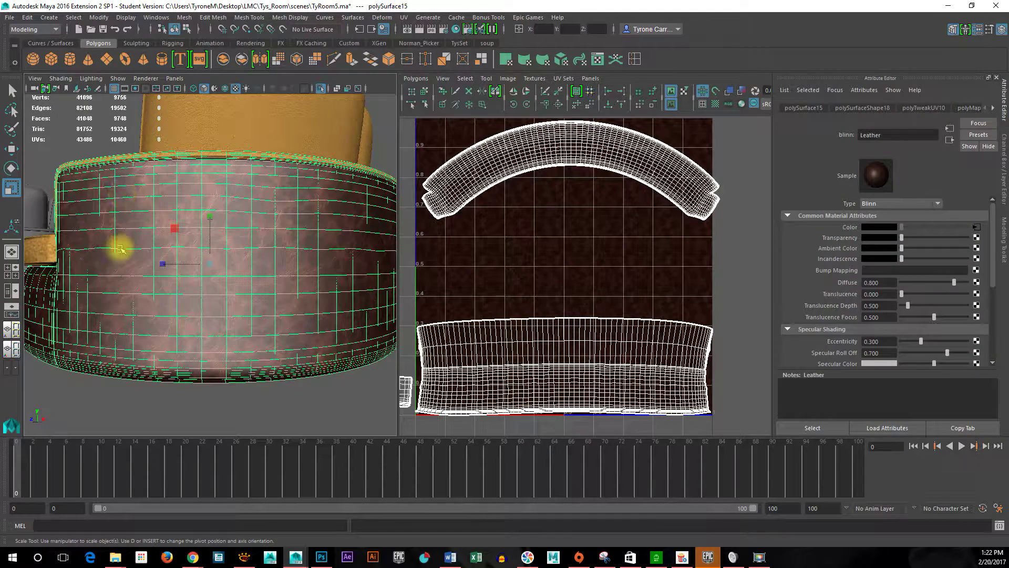
{"action": "left_click_drag", "start_coordinate": [292, 346], "coordinate": [216, 351], "text": "alt"}
{"action": "right_click_drag", "start_coordinate": [216, 352], "coordinate": [384, 387], "text": "alt"}
{"action": "left_click", "coordinate": [377, 404]}
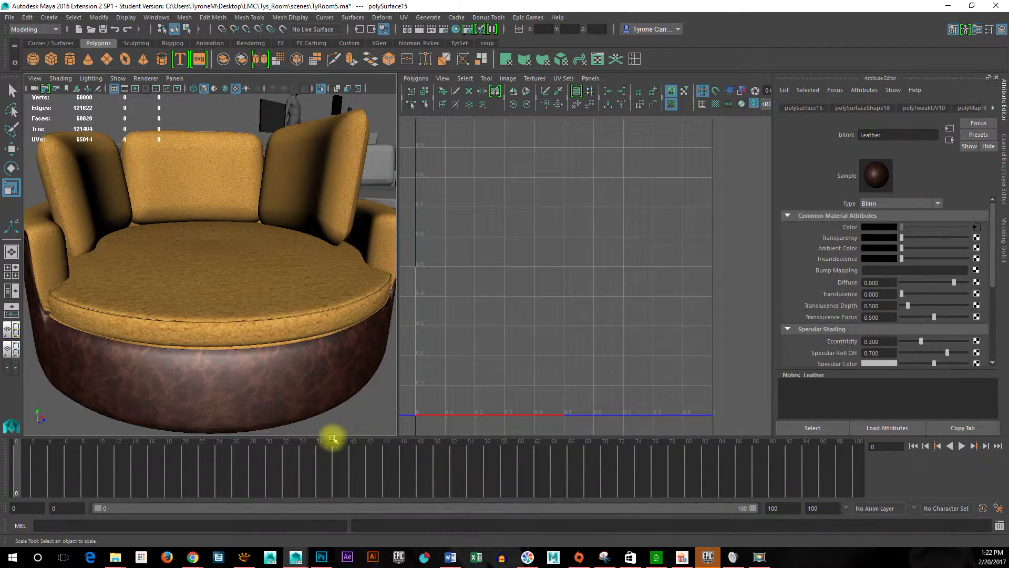
- Examine the fabric on the sofa's seat and back cushions and its transition to the leather base
{"action": "right_click_drag", "start_coordinate": [327, 401], "coordinate": [298, 399], "text": "alt"}
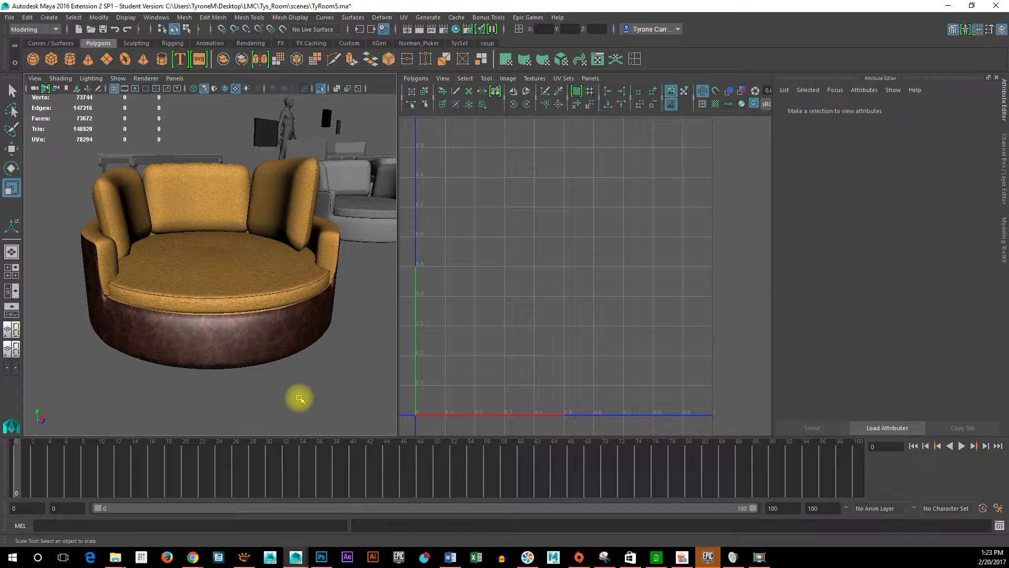
{"action": "left_click_drag", "start_coordinate": [232, 304], "coordinate": [310, 322], "text": "alt"}
{"action": "left_click_drag", "start_coordinate": [160, 352], "coordinate": [302, 354], "text": "alt"}
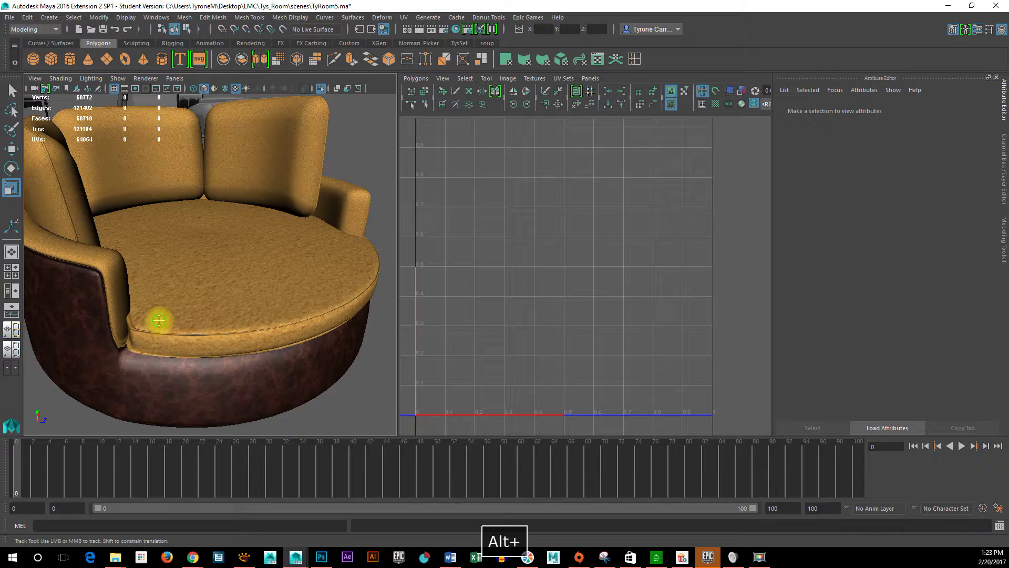
{"action": "middle_click_drag", "start_coordinate": [159, 320], "coordinate": [198, 336], "text": "alt"}
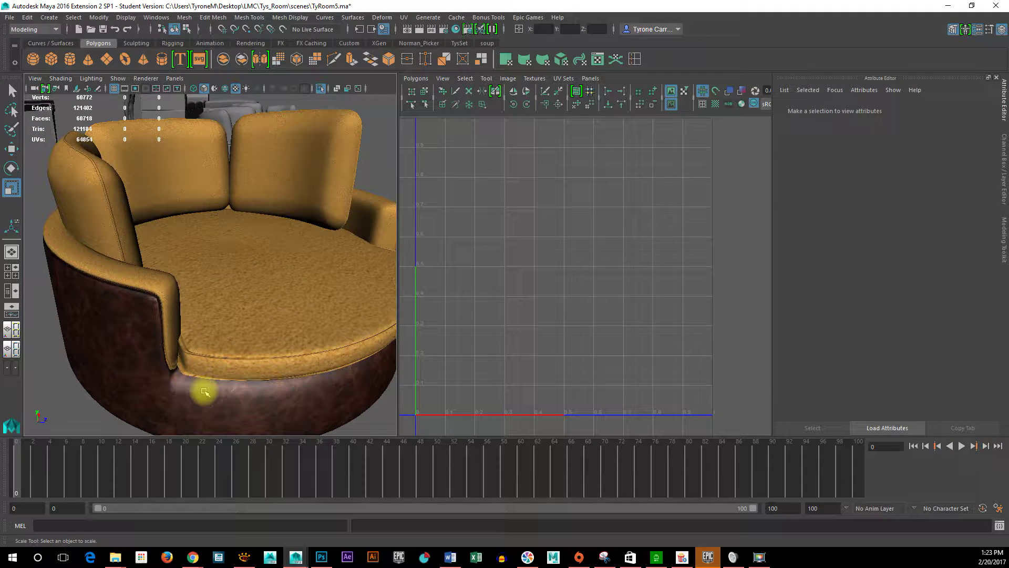
{"action": "left_click_drag", "start_coordinate": [259, 342], "coordinate": [281, 336], "text": "alt"}
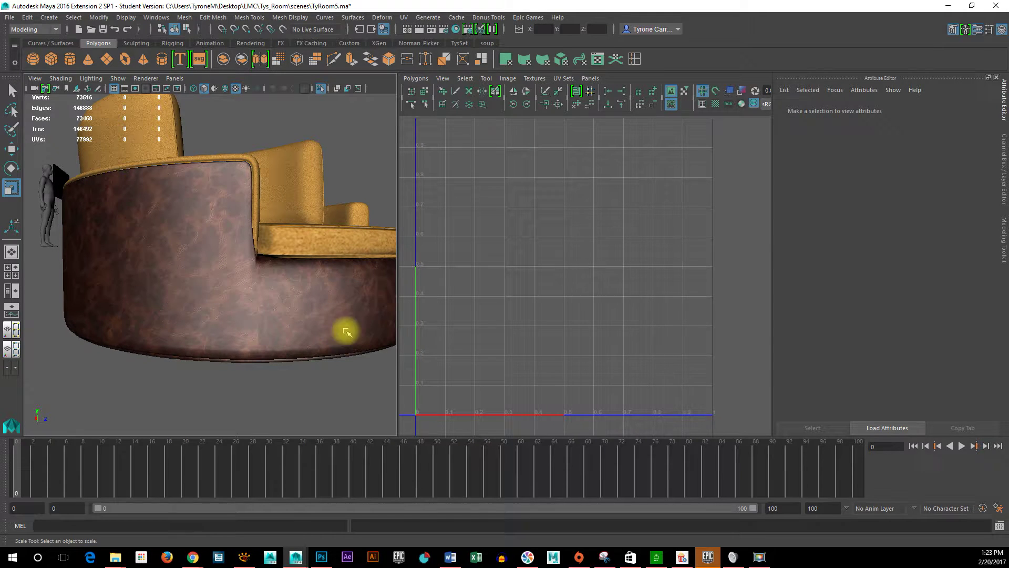
{"action": "left_click_drag", "start_coordinate": [314, 277], "coordinate": [321, 400], "text": "alt"}
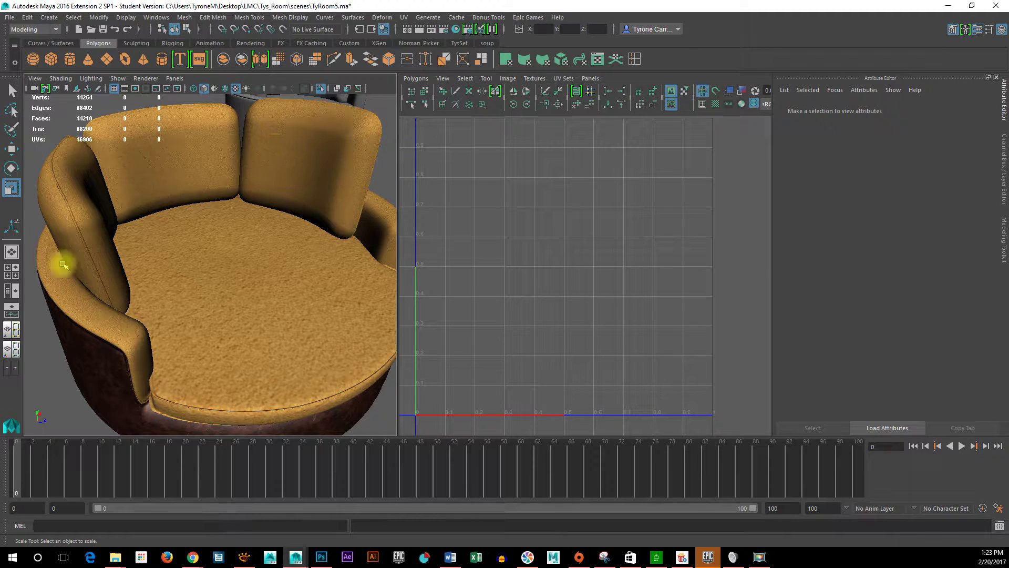
{"action": "left_click_drag", "start_coordinate": [155, 305], "coordinate": [295, 313], "text": "alt"}
{"action": "right_click_drag", "start_coordinate": [295, 313], "coordinate": [202, 314], "text": "alt"}
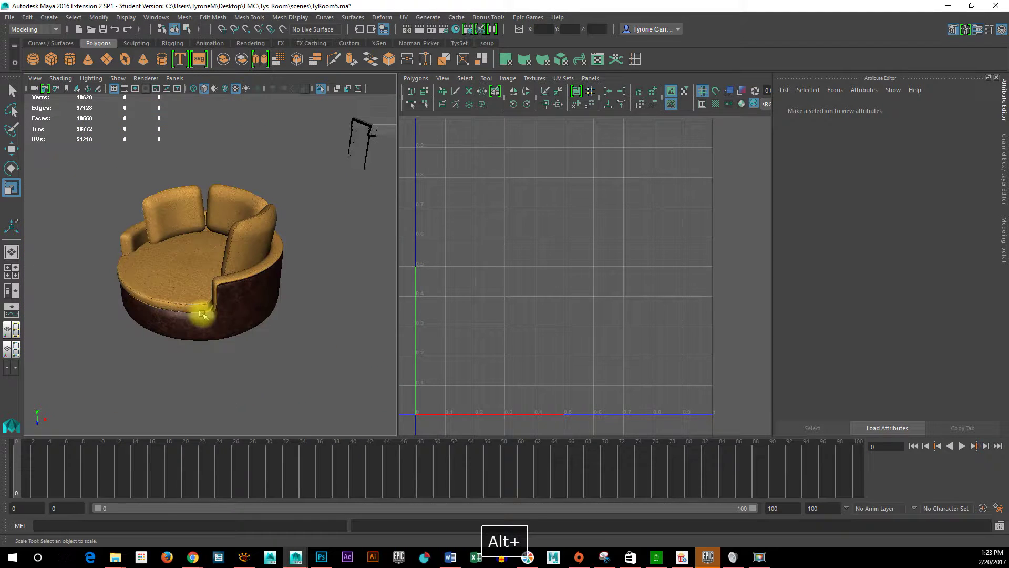
{"action": "left_click_drag", "start_coordinate": [203, 314], "coordinate": [272, 303], "text": "alt"}
- Select the base of the neighbouring untextured round sofa and bring it into close view with its UV layout
{"action": "left_click", "coordinate": [308, 268]}
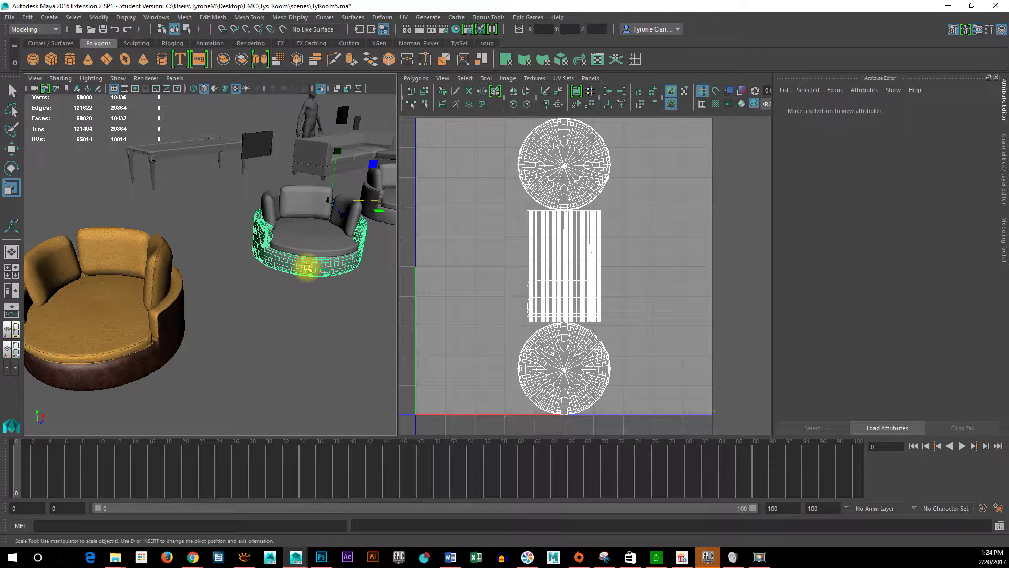
{"action": "right_click_drag", "start_coordinate": [158, 383], "coordinate": [356, 346], "text": "alt"}
{"action": "middle_click_drag", "start_coordinate": [234, 349], "coordinate": [280, 317], "text": "alt"}
{"action": "right_click_drag", "start_coordinate": [181, 328], "coordinate": [221, 329], "text": "alt"}
{"action": "right_click_drag", "start_coordinate": [172, 363], "coordinate": [206, 358], "text": "alt"}
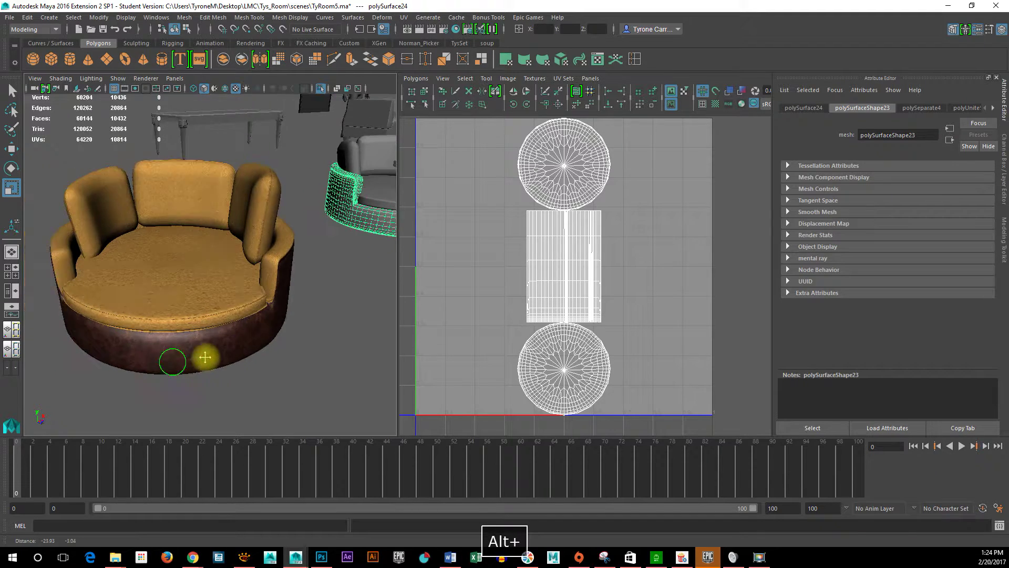
{"action": "left_click_drag", "start_coordinate": [124, 338], "coordinate": [250, 302], "text": "alt"}
{"action": "middle_click_drag", "start_coordinate": [250, 302], "coordinate": [92, 351], "text": "alt"}
{"action": "right_click_drag", "start_coordinate": [92, 350], "coordinate": [277, 384], "text": "alt"}
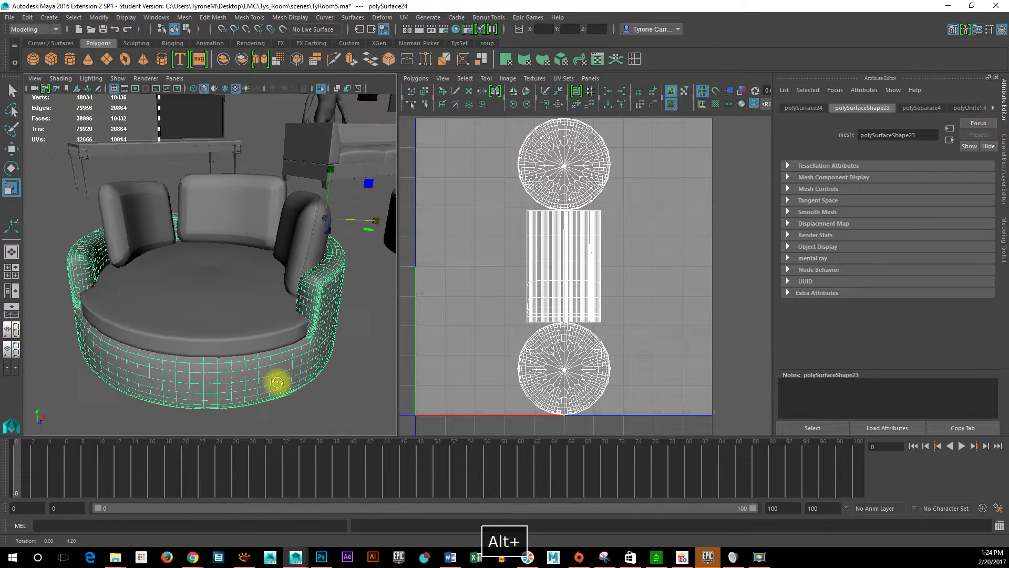
{"action": "left_click_drag", "start_coordinate": [273, 384], "coordinate": [268, 315], "text": "alt"}
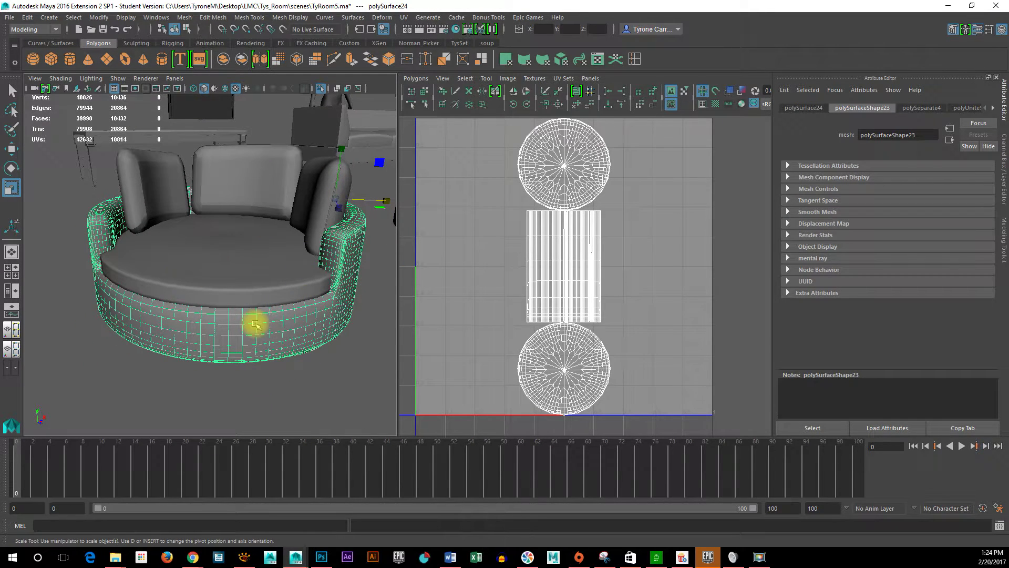
{"action": "left_click", "coordinate": [245, 288]}
{"action": "left_click", "coordinate": [235, 367]}
{"action": "left_click", "coordinate": [235, 334]}
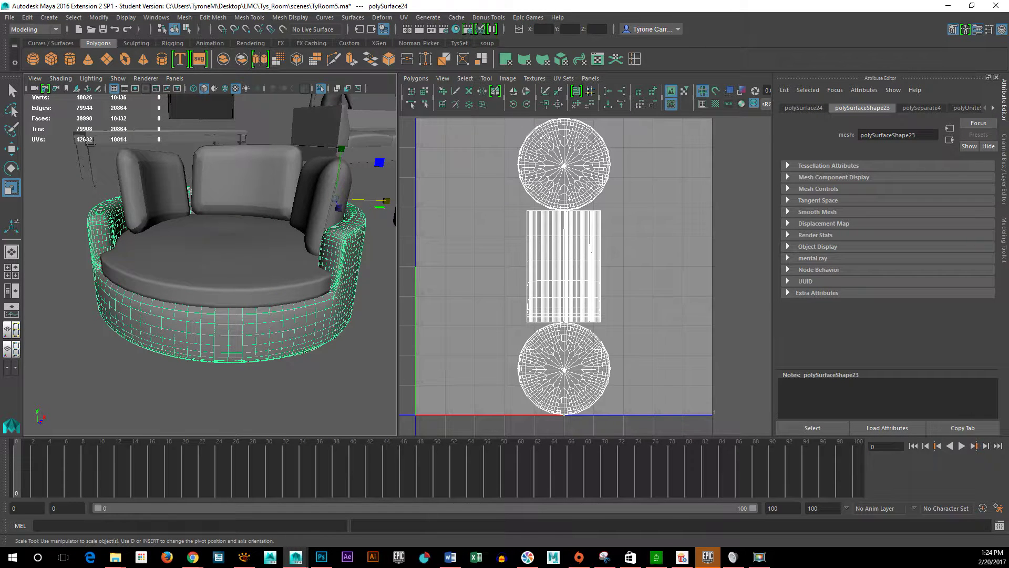
- Assign the existing Leather material from the Hypershade to the untextured sofa's base
{"action": "left_click_drag", "start_coordinate": [1008, 40], "coordinate": [844, 0]}
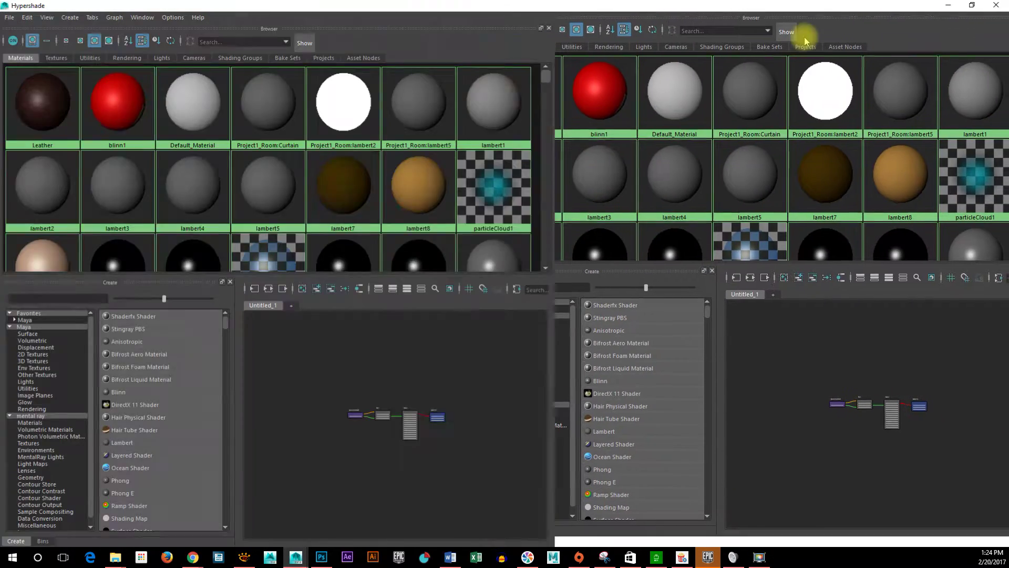
{"action": "left_click", "coordinate": [624, 122]}
{"action": "left_click_drag", "start_coordinate": [566, 4], "coordinate": [795, 40]}
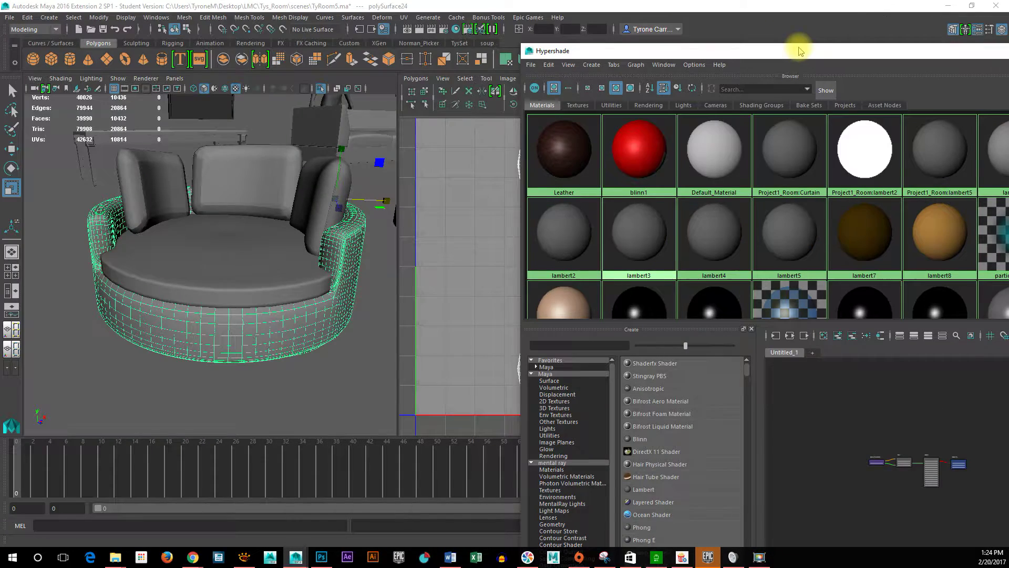
{"action": "left_click_drag", "start_coordinate": [582, 151], "coordinate": [586, 153]}
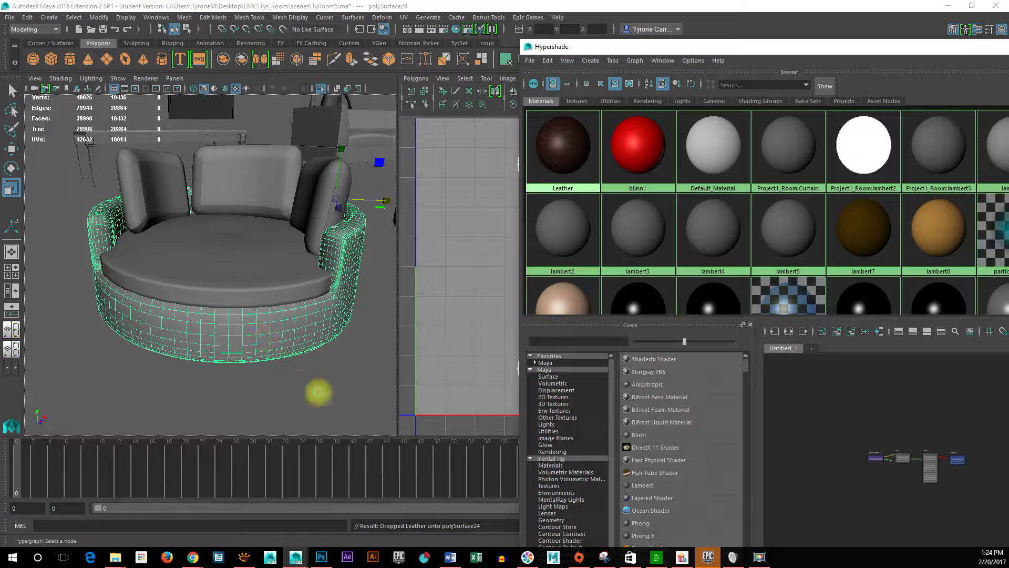
- Deselect the base and examine how the leather texture maps across its front and armrest
{"action": "left_click_drag", "start_coordinate": [212, 392], "coordinate": [254, 377], "text": "alt"}
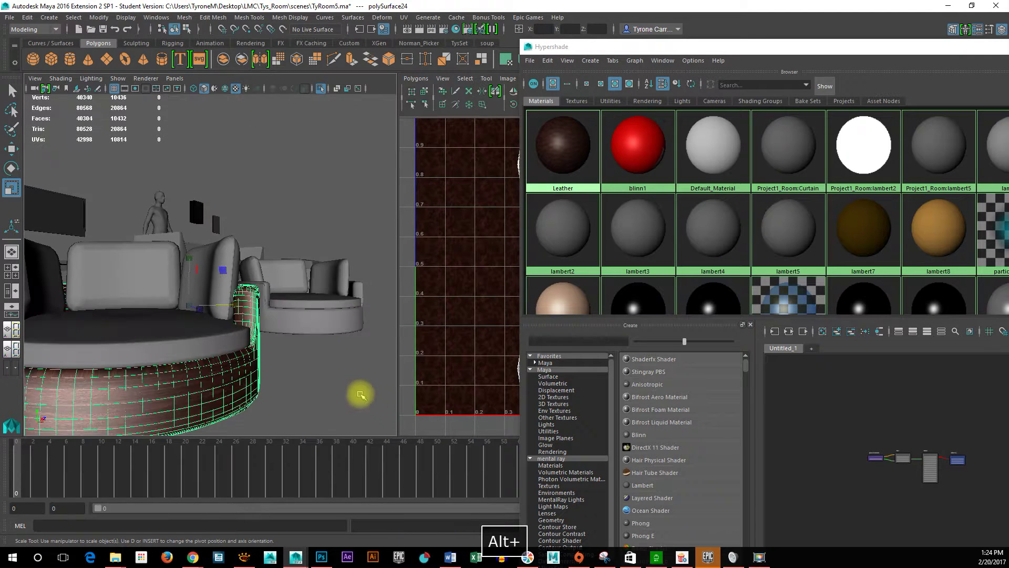
{"action": "left_click", "coordinate": [360, 393]}
{"action": "middle_click_drag", "start_coordinate": [270, 425], "coordinate": [424, 302], "text": "alt"}
{"action": "right_click_drag", "start_coordinate": [216, 315], "coordinate": [391, 329], "text": "alt"}
{"action": "left_click_drag", "start_coordinate": [230, 349], "coordinate": [445, 355], "text": "alt"}
{"action": "left_click_drag", "start_coordinate": [281, 317], "coordinate": [126, 323], "text": "alt"}
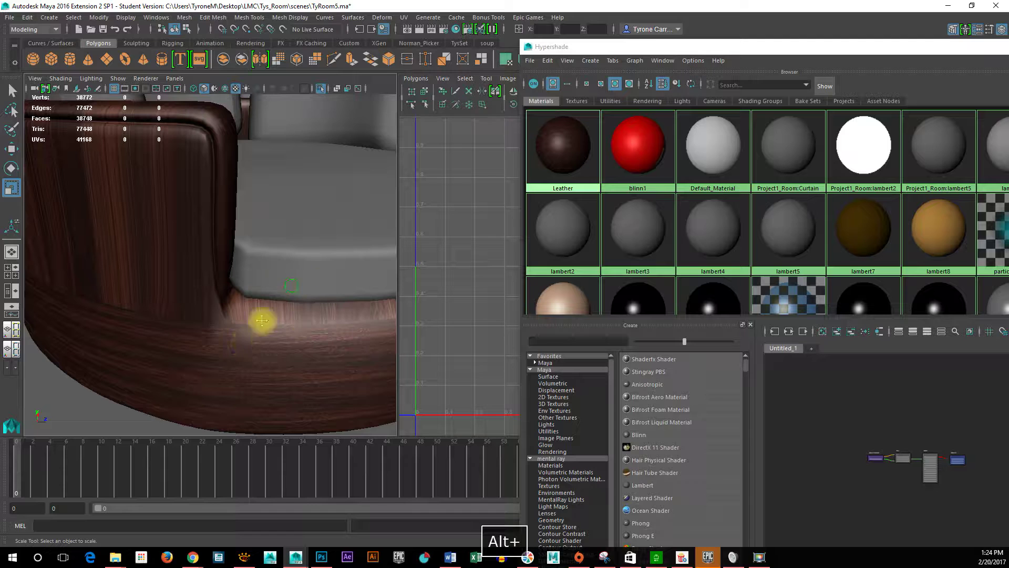
{"action": "left_click_drag", "start_coordinate": [292, 286], "coordinate": [310, 349], "text": "alt"}
{"action": "right_click_drag", "start_coordinate": [311, 349], "coordinate": [259, 349], "text": "alt"}
{"action": "left_click_drag", "start_coordinate": [259, 349], "coordinate": [219, 333], "text": "alt"}
- Compare that leather mapping with the base of the original sofa with yellow cushions
{"action": "right_click_drag", "start_coordinate": [252, 345], "coordinate": [11, 347], "text": "alt"}
{"action": "middle_click_drag", "start_coordinate": [232, 337], "coordinate": [452, 349], "text": "alt"}
{"action": "right_click_drag", "start_coordinate": [139, 291], "coordinate": [489, 319], "text": "alt"}
{"action": "left_click_drag", "start_coordinate": [198, 333], "coordinate": [205, 352], "text": "alt"}
{"action": "middle_click_drag", "start_coordinate": [205, 352], "coordinate": [356, 347], "text": "alt"}
{"action": "left_click_drag", "start_coordinate": [205, 381], "coordinate": [244, 383], "text": "alt"}
{"action": "right_click_drag", "start_coordinate": [243, 383], "coordinate": [186, 366], "text": "alt"}
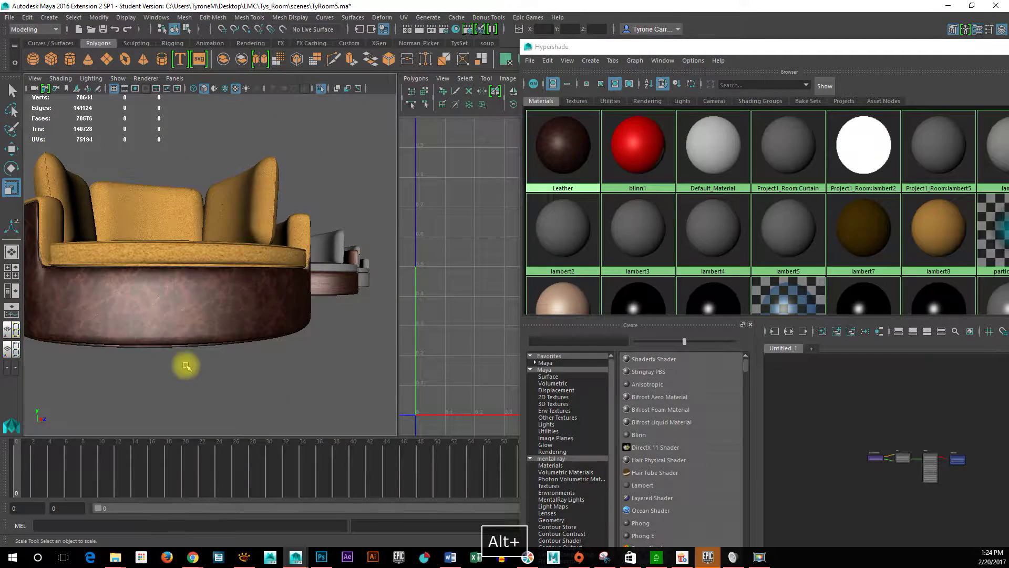
- Examine the leather on the yellow-cushioned sofa's base, and compare it with the side, armrests and front of the grey-cushioned leather sofa
{"action": "left_click_drag", "start_coordinate": [258, 290], "coordinate": [200, 317], "text": "alt"}
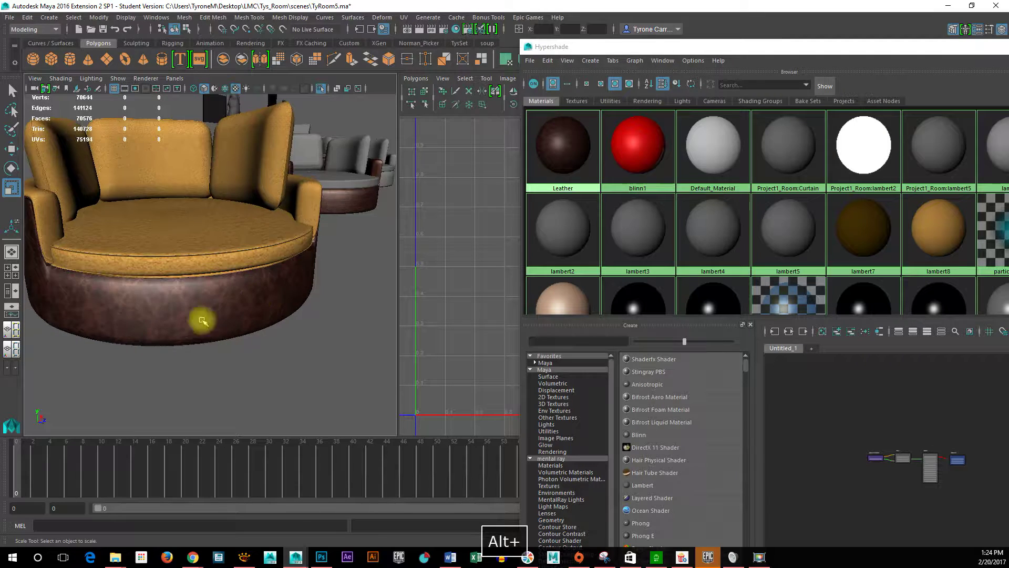
{"action": "right_click_drag", "start_coordinate": [266, 354], "coordinate": [387, 292], "text": "alt"}
{"action": "middle_click_drag", "start_coordinate": [388, 293], "coordinate": [338, 342], "text": "alt"}
{"action": "left_click_drag", "start_coordinate": [342, 342], "coordinate": [174, 277], "text": "alt"}
{"action": "middle_click_drag", "start_coordinate": [313, 323], "coordinate": [144, 306], "text": "alt"}
{"action": "right_click_drag", "start_coordinate": [295, 319], "coordinate": [150, 316], "text": "alt"}
{"action": "middle_click_drag", "start_coordinate": [332, 335], "coordinate": [30, 332], "text": "alt"}
{"action": "left_click_drag", "start_coordinate": [207, 332], "coordinate": [293, 250], "text": "alt"}
{"action": "right_click_drag", "start_coordinate": [288, 316], "coordinate": [200, 333], "text": "alt"}
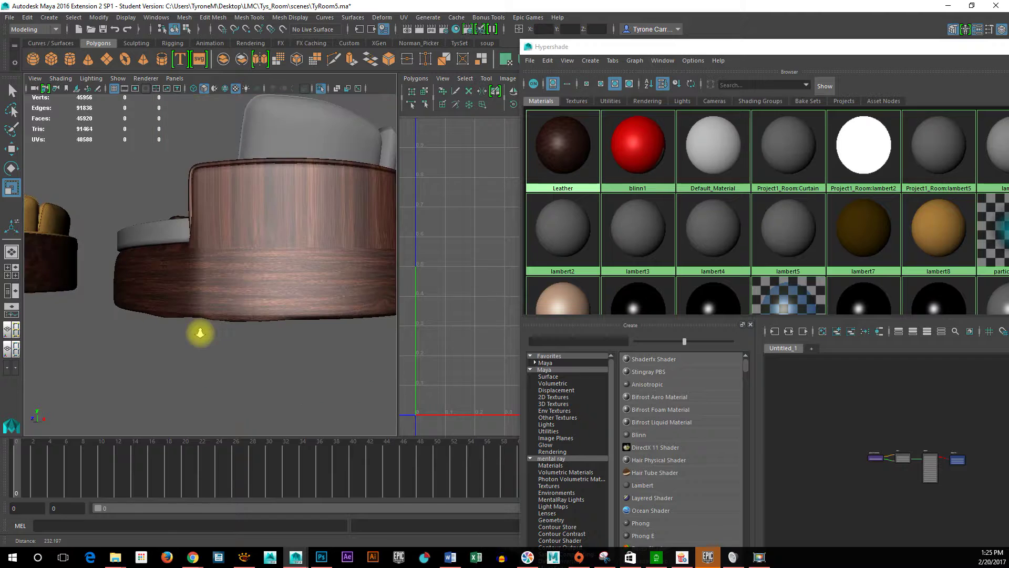
{"action": "left_click_drag", "start_coordinate": [284, 302], "coordinate": [327, 292], "text": "alt"}
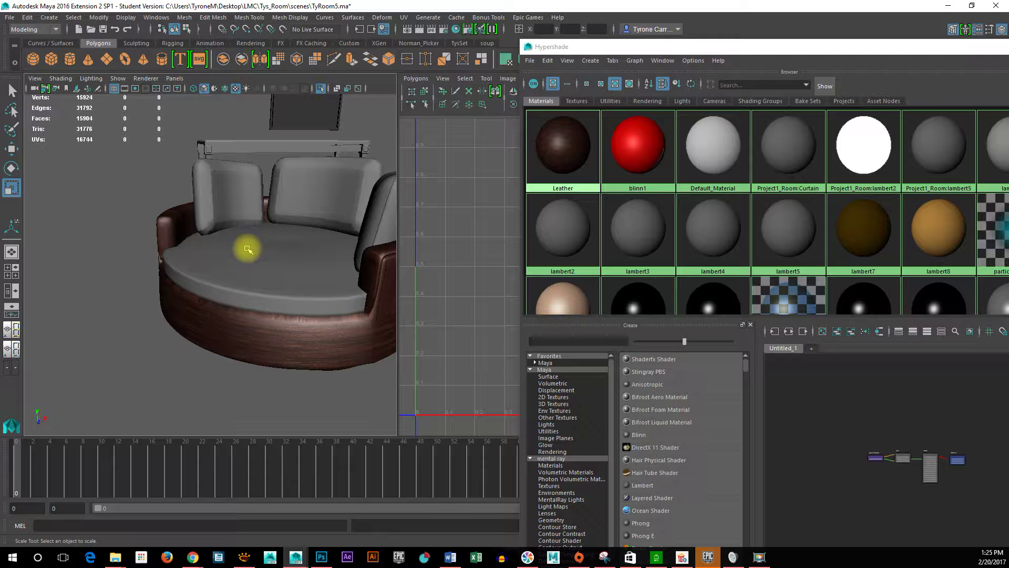
- Inspect the completely untextured grey round sofa from low and raised front angles, alongside the sofa with yellow cushions
{"action": "right_click_drag", "start_coordinate": [388, 354], "coordinate": [283, 352], "text": "alt"}
{"action": "left_click_drag", "start_coordinate": [203, 356], "coordinate": [116, 339], "text": "alt"}
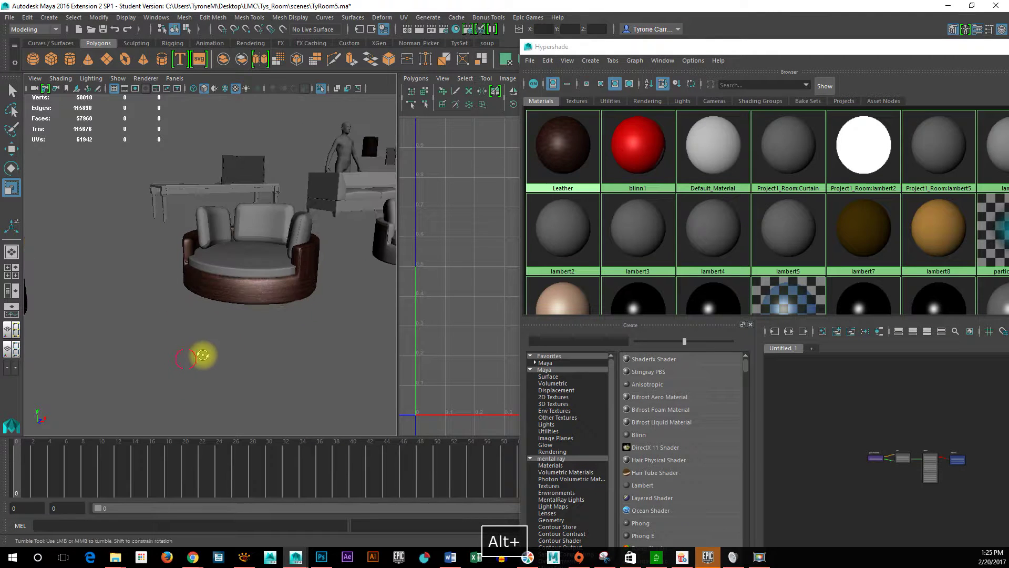
{"action": "middle_click_drag", "start_coordinate": [116, 339], "coordinate": [310, 332], "text": "alt"}
{"action": "middle_click_drag", "start_coordinate": [170, 336], "coordinate": [421, 336], "text": "alt"}
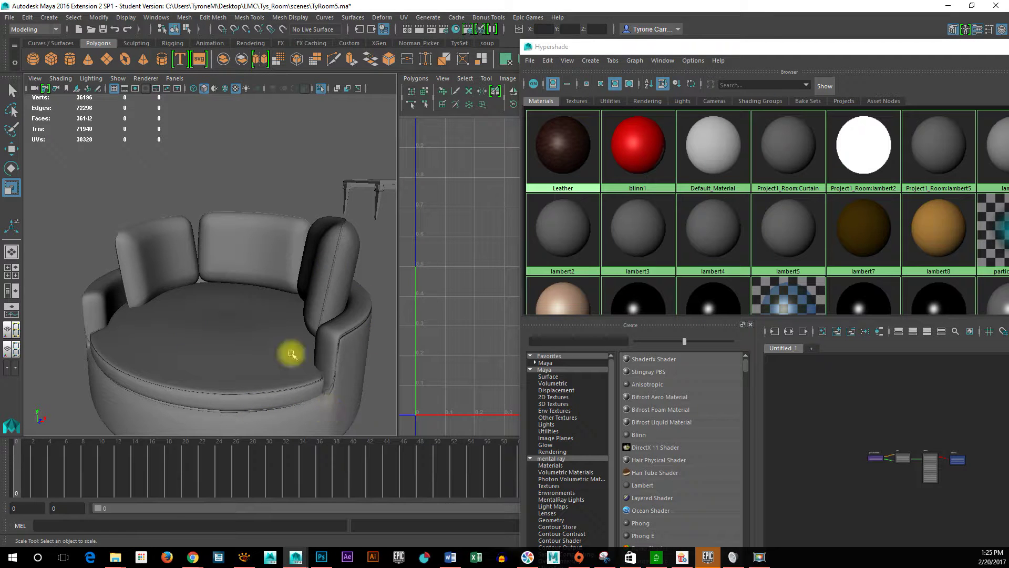
{"action": "left_click_drag", "start_coordinate": [338, 345], "coordinate": [284, 383], "text": "alt"}
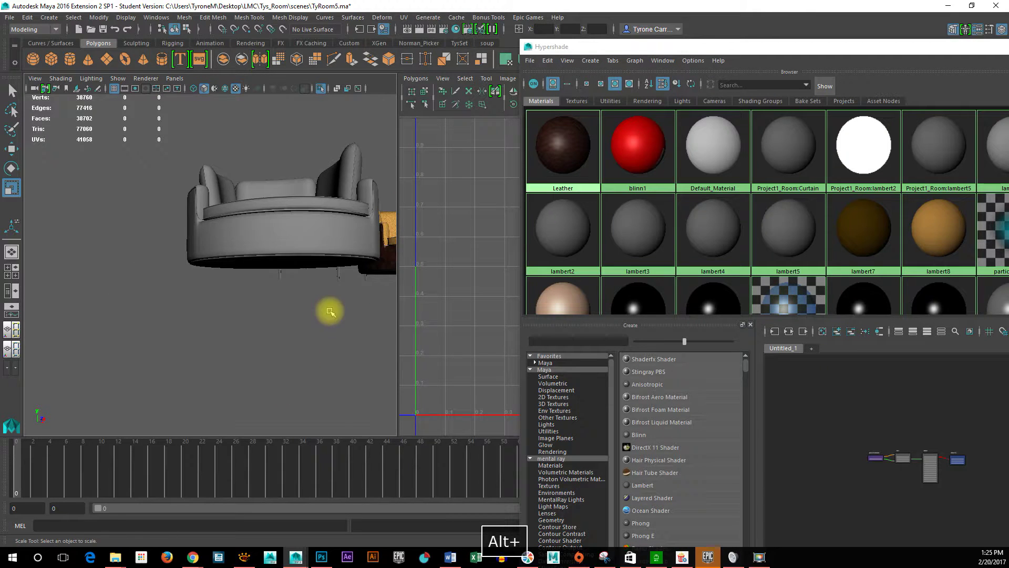
{"action": "middle_click_drag", "start_coordinate": [332, 321], "coordinate": [274, 290], "text": "alt"}
{"action": "left_click_drag", "start_coordinate": [274, 301], "coordinate": [175, 232], "text": "alt"}
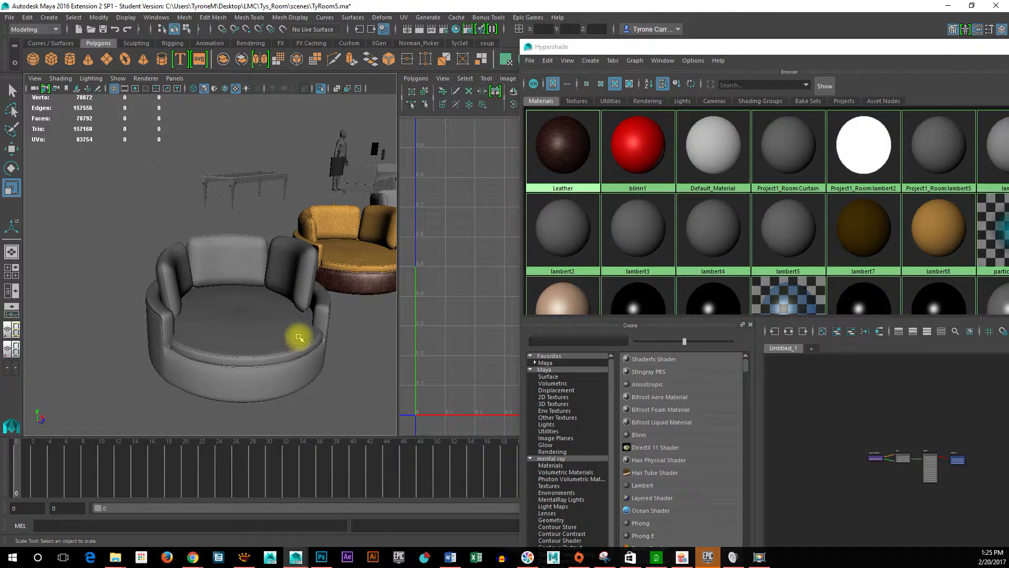